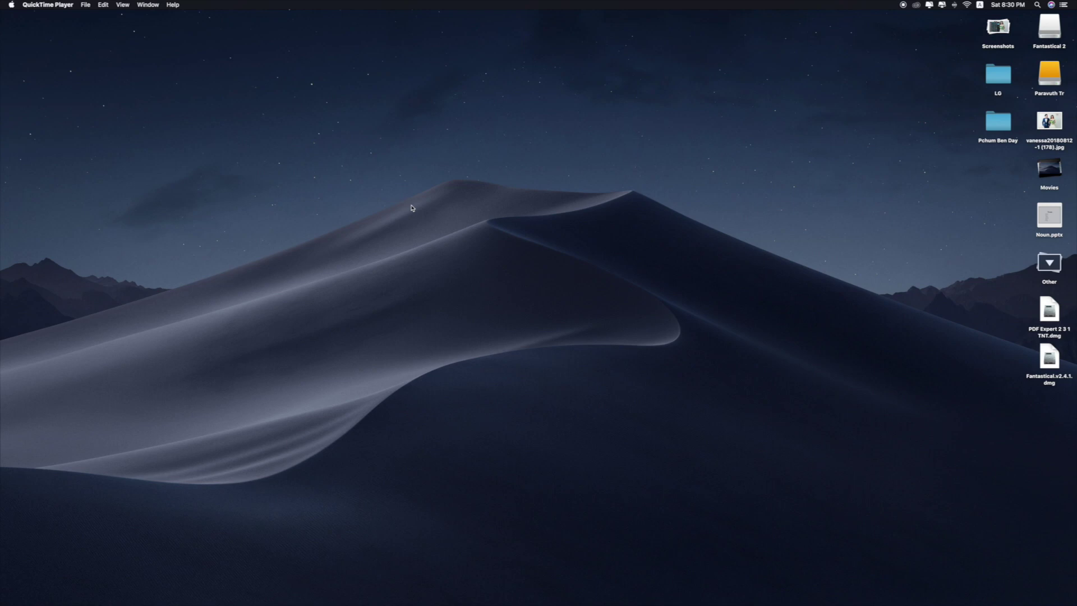
Step: Check the macOS version in About This Mac, then close the window
click(5, 13)
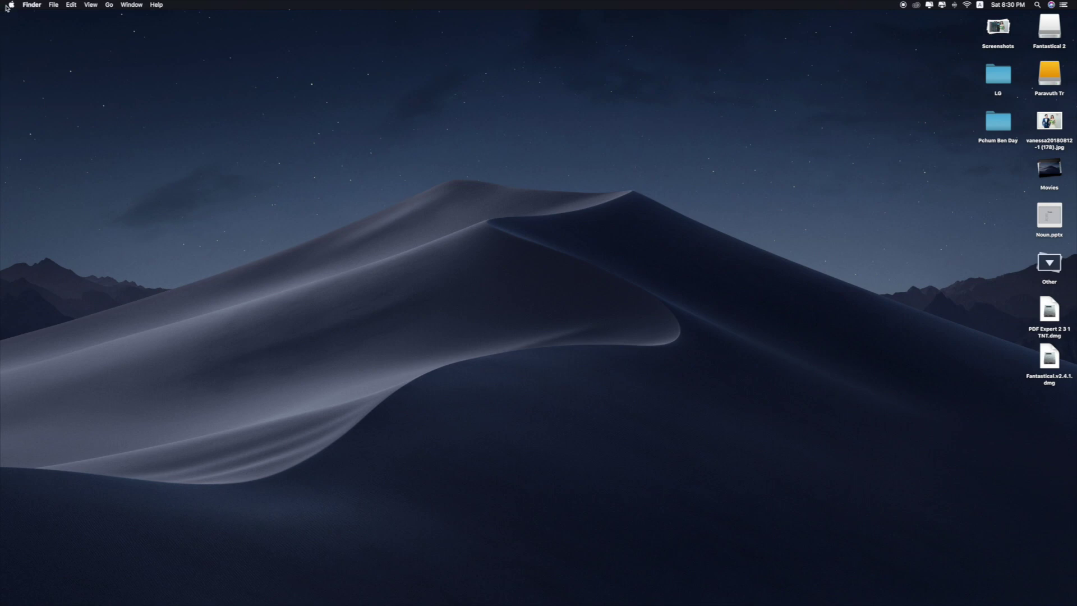
click(10, 7)
click(23, 18)
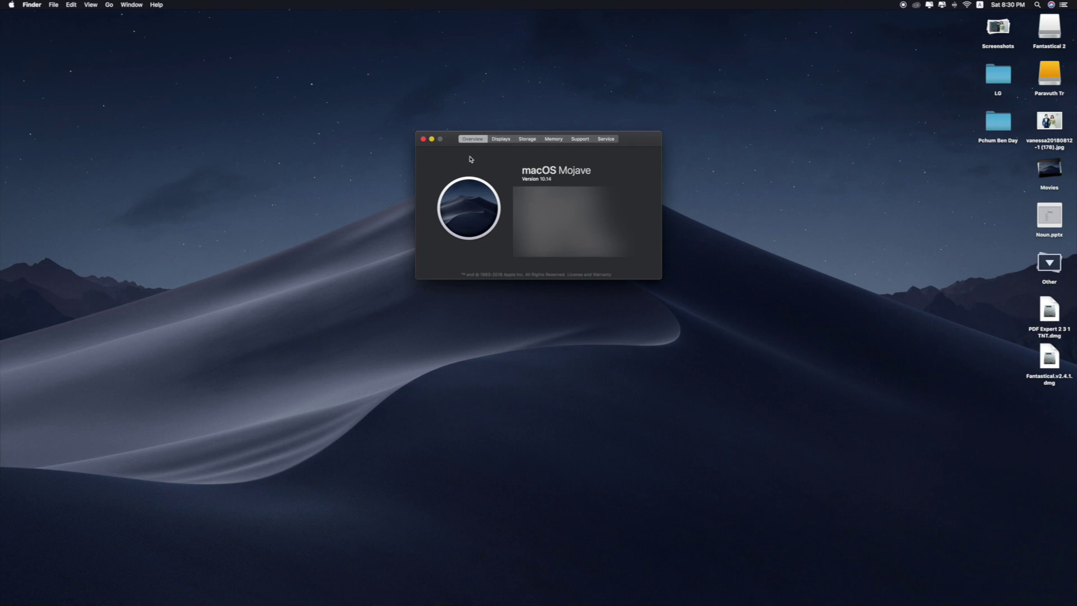
click(423, 138)
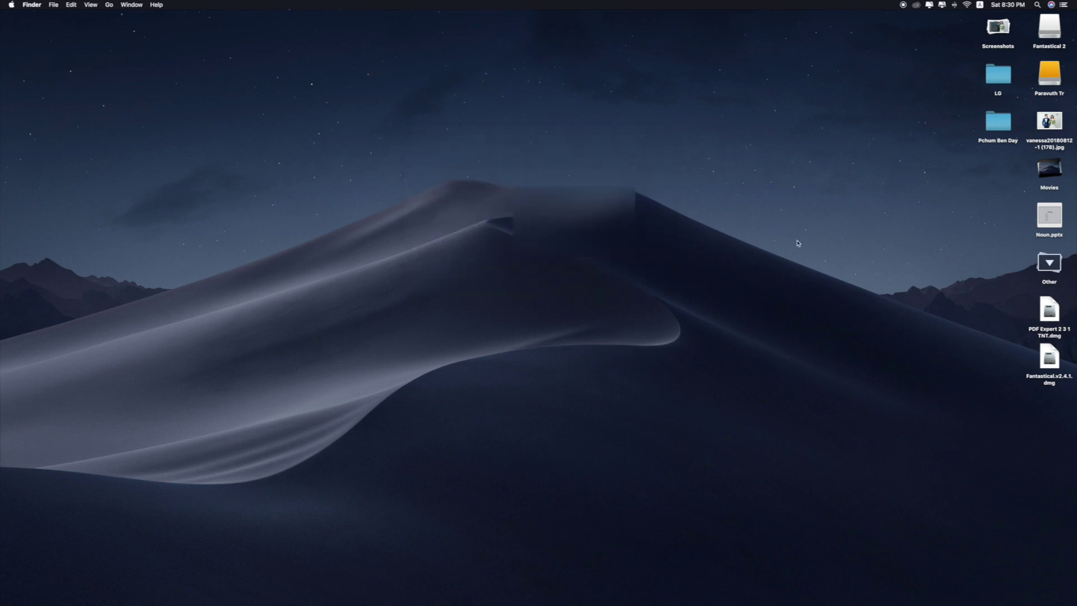
Step: Open the Fantastical.v2.4.1.dmg image and try launching Fantastical 2, dismissing the unidentified-developer warning
drag(1066, 315, 1012, 396)
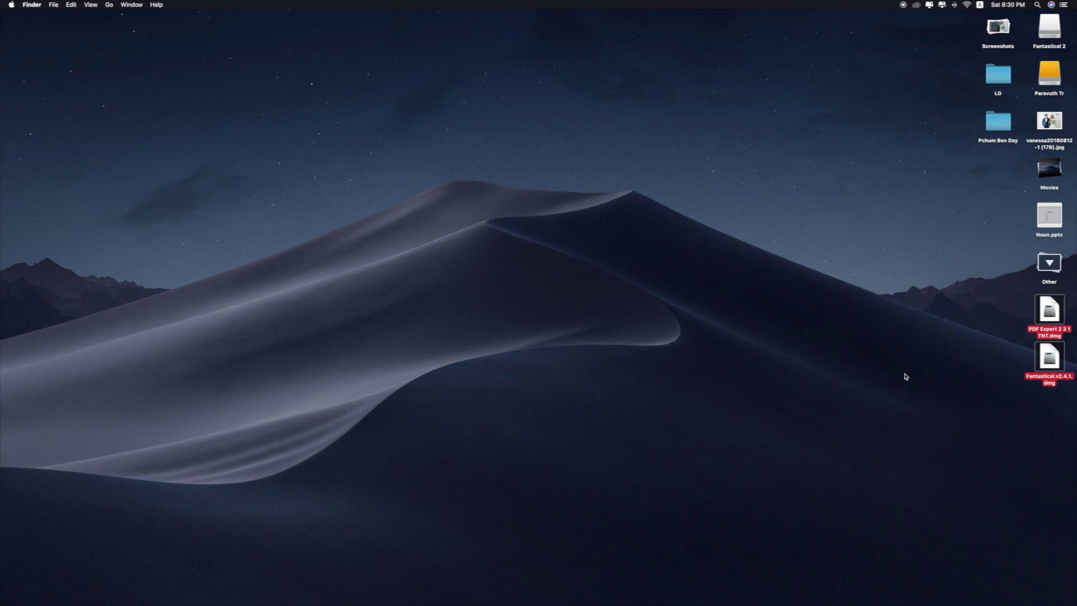
click(921, 370)
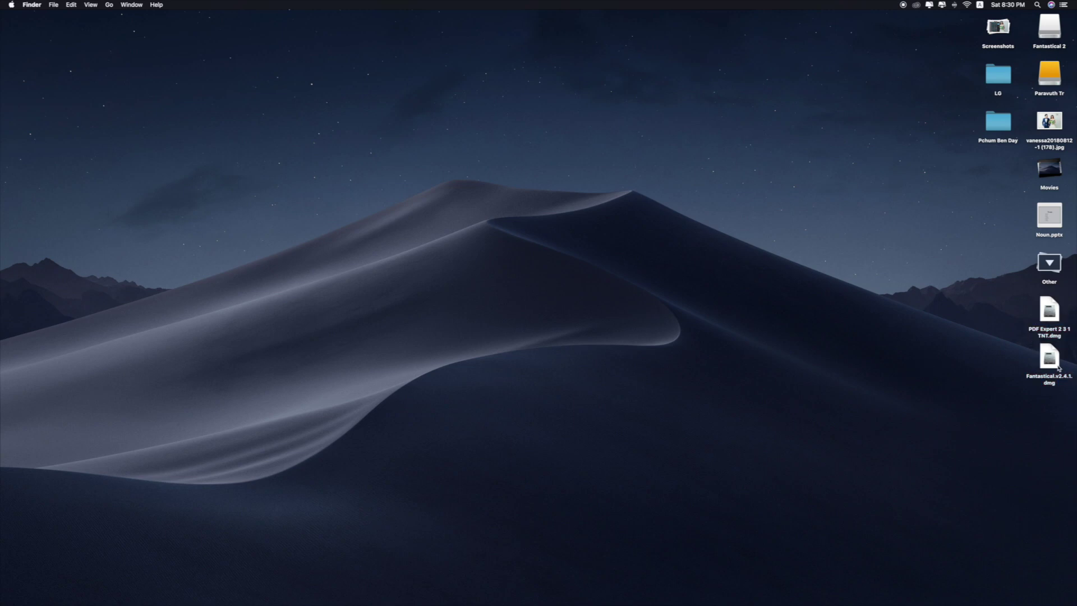
click(1040, 364)
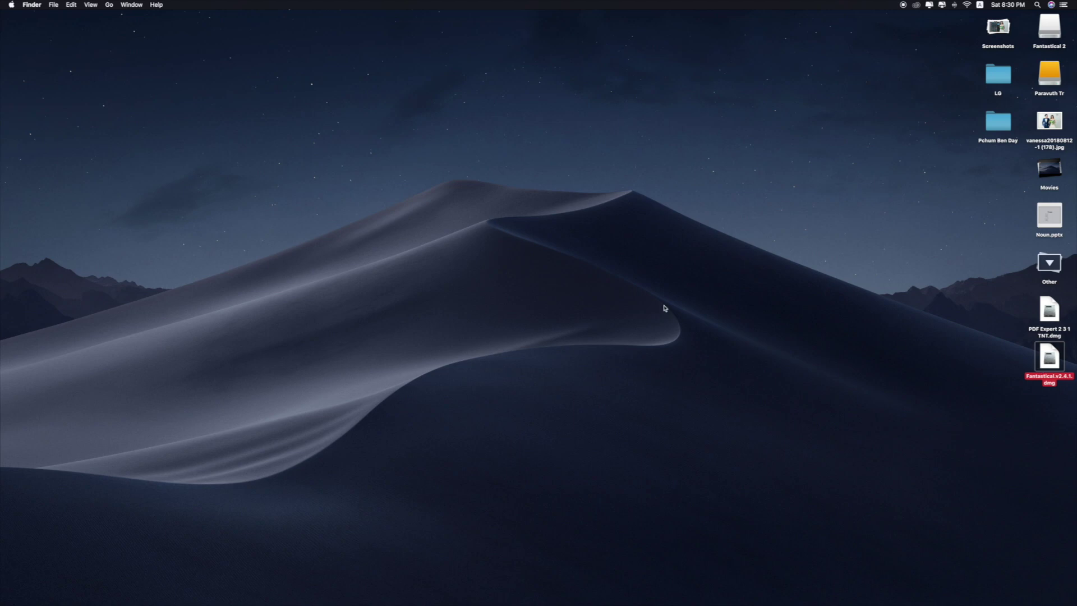
click(530, 342)
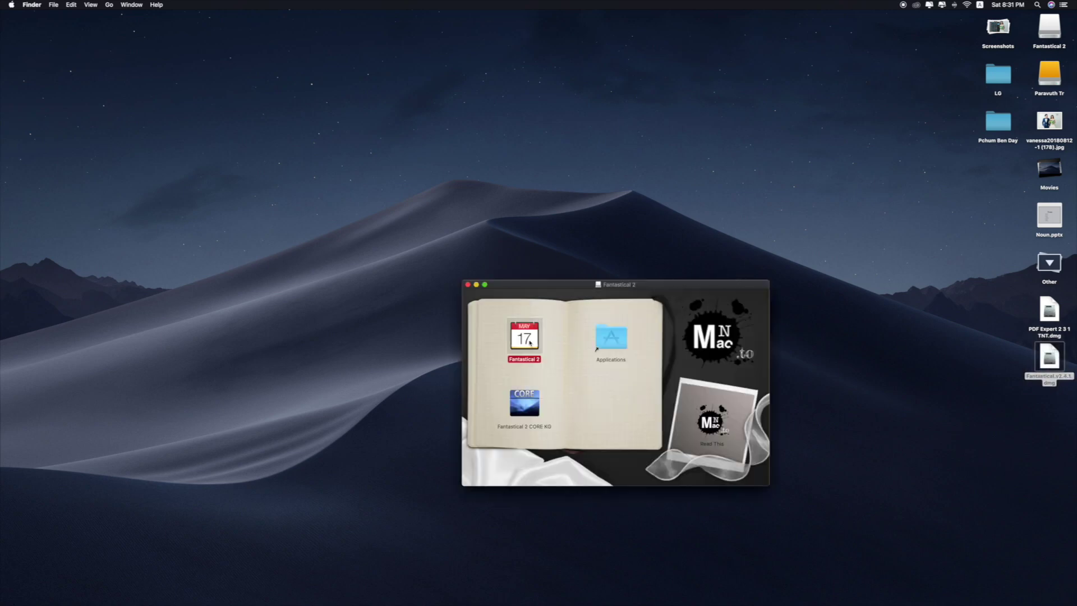
double_click(530, 342)
drag(588, 285, 530, 266)
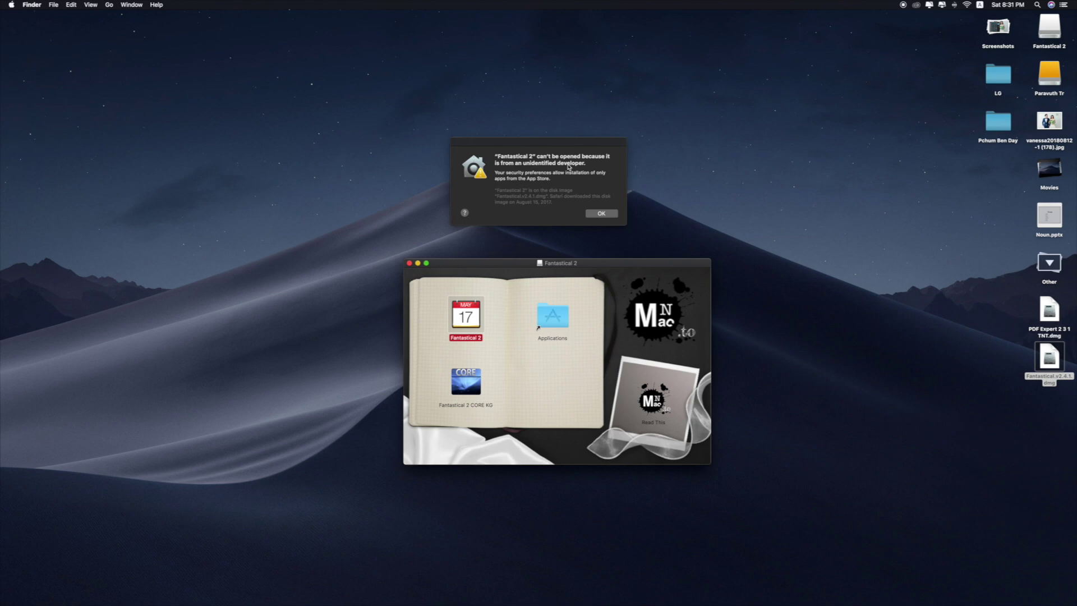
click(605, 216)
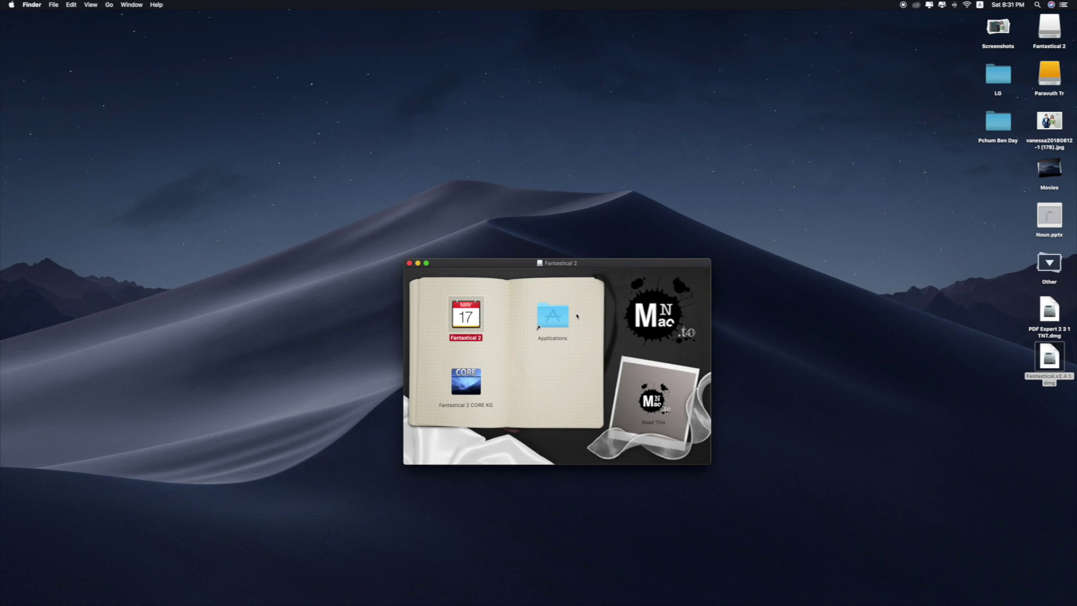
mouse_move(1060, 417)
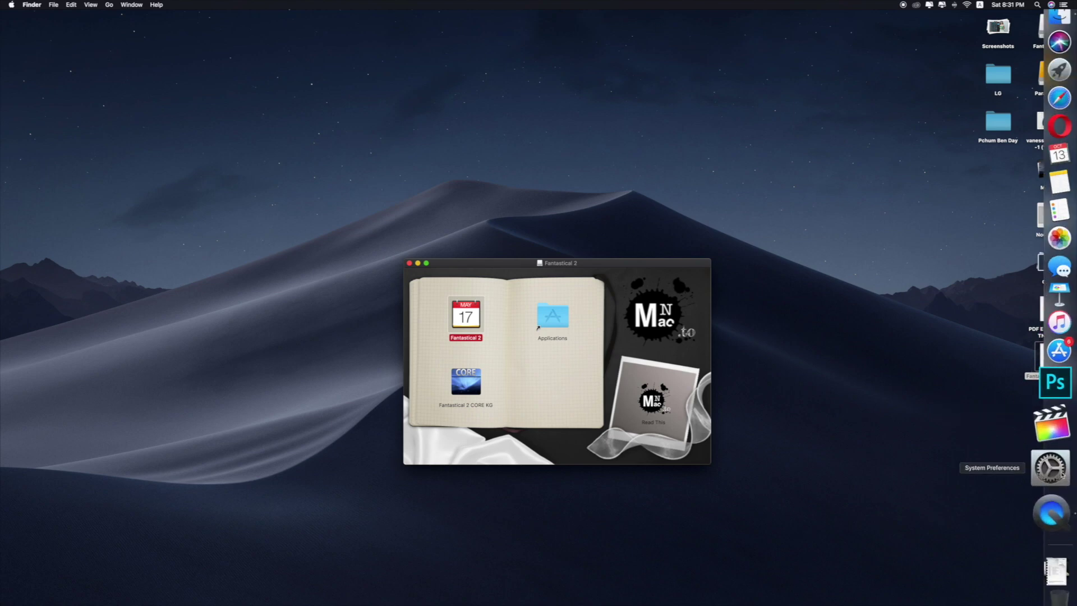
Step: In Security & Privacy General, choose Open Anyway for Fantastical 2 and confirm Open
click(1057, 471)
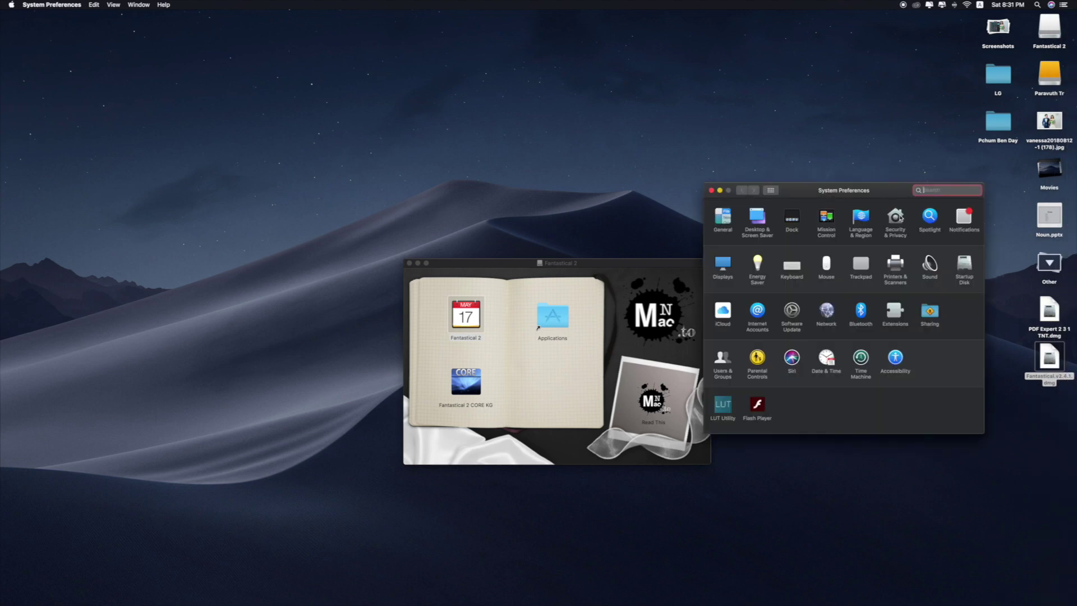
click(897, 216)
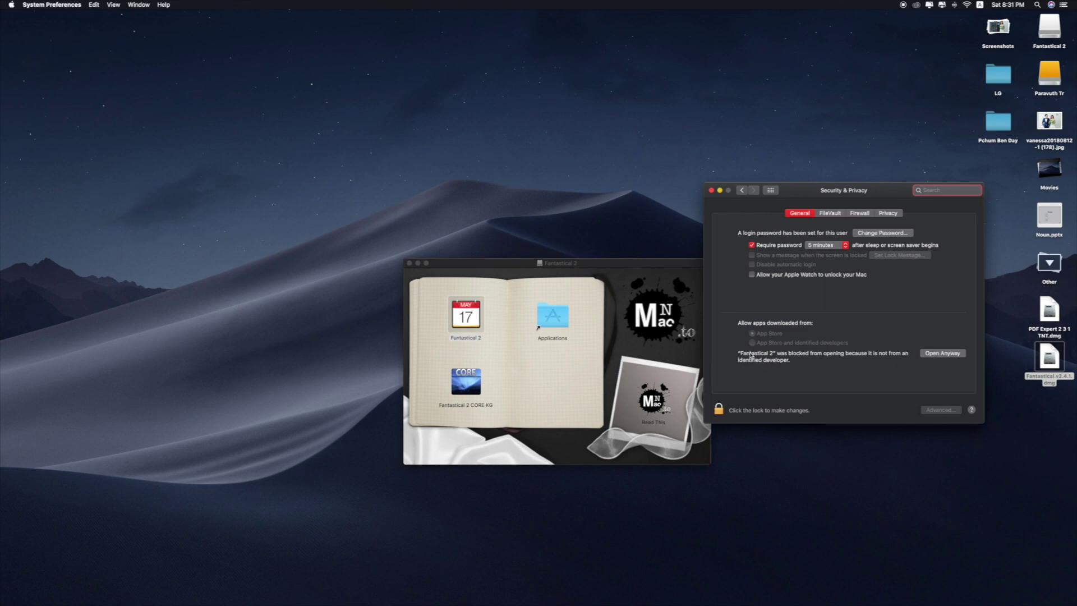
click(787, 355)
click(942, 353)
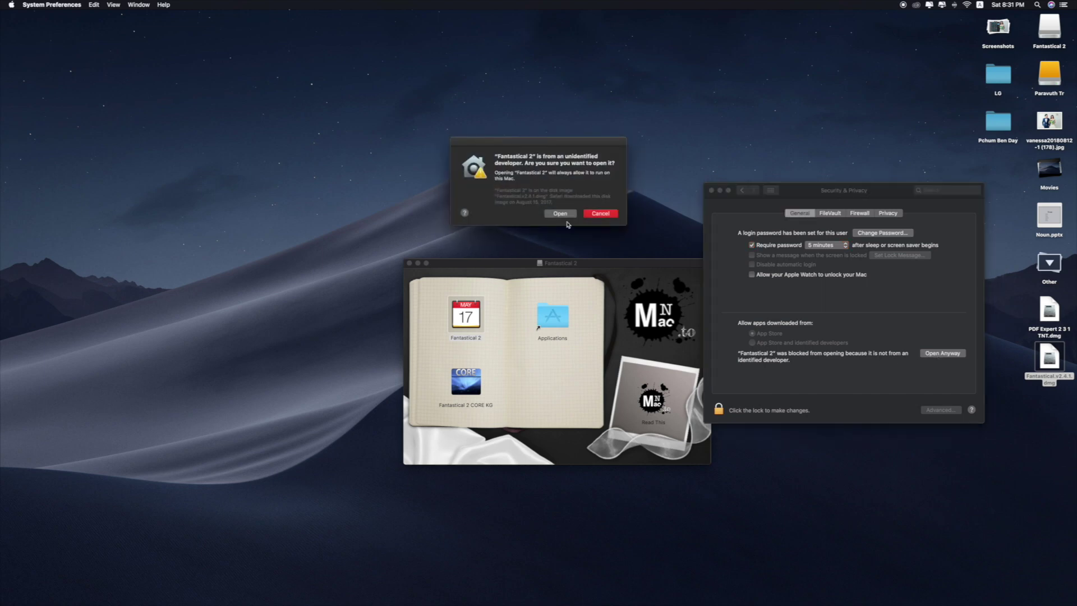
drag(533, 149, 612, 150)
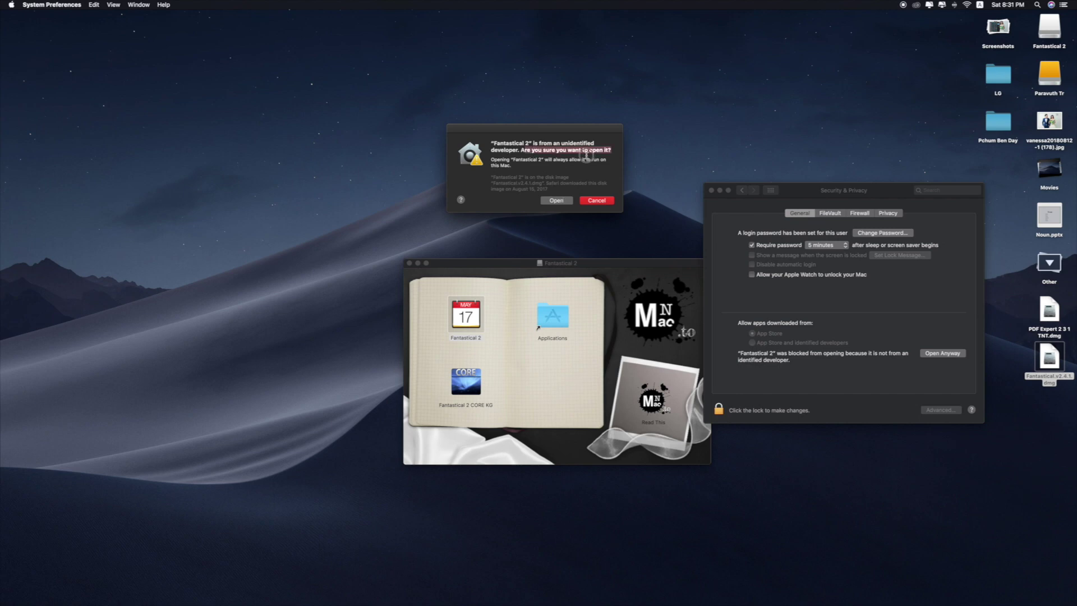
click(556, 202)
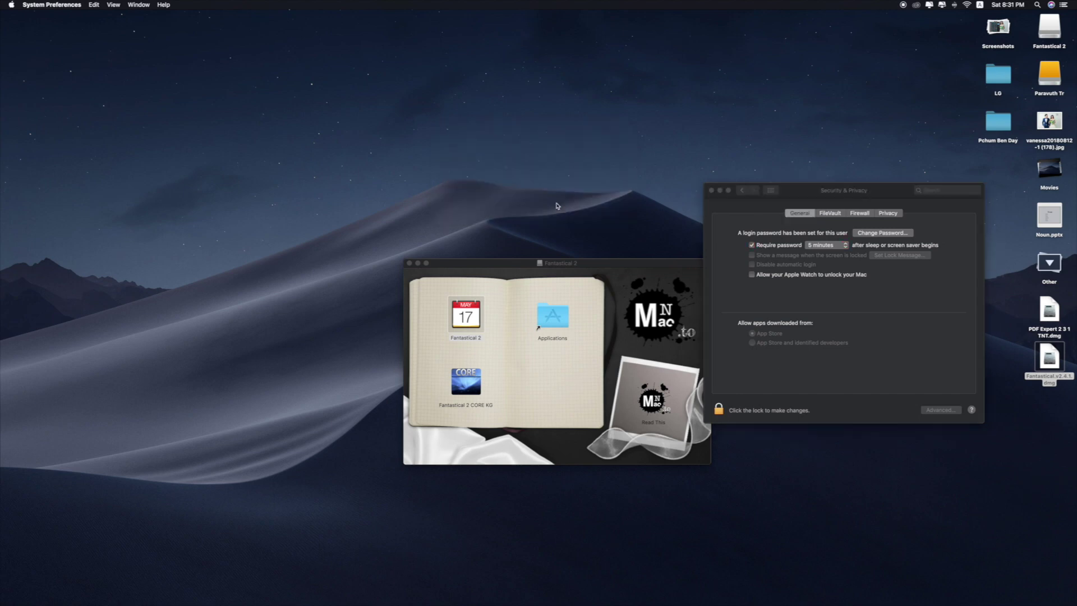
Step: Grant access, click through Fantastical setup, and dismiss the welcome to reach the October 2018 calendar
click(600, 197)
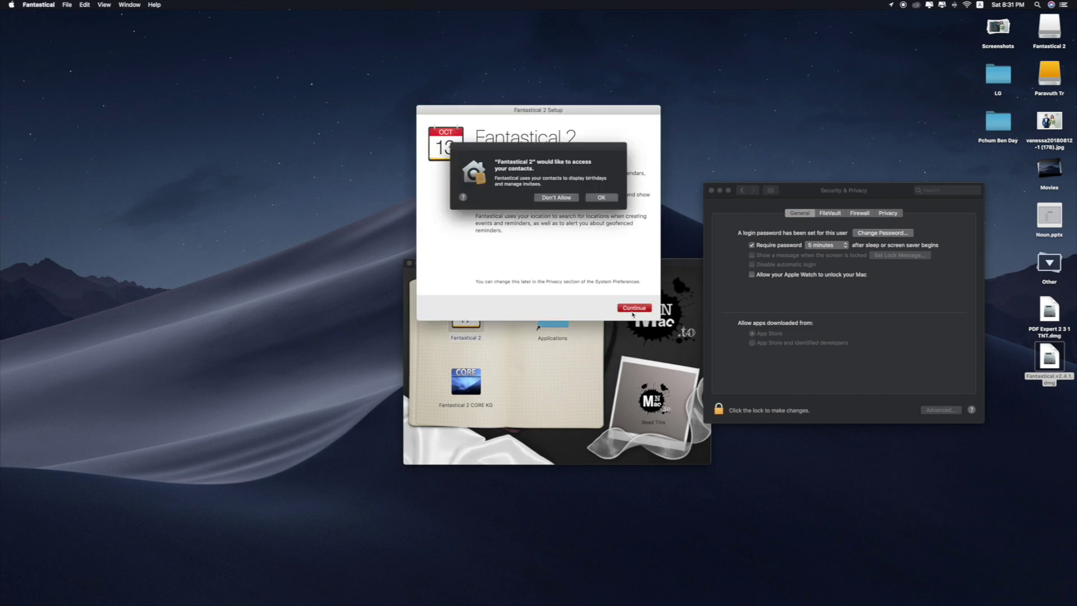
click(588, 199)
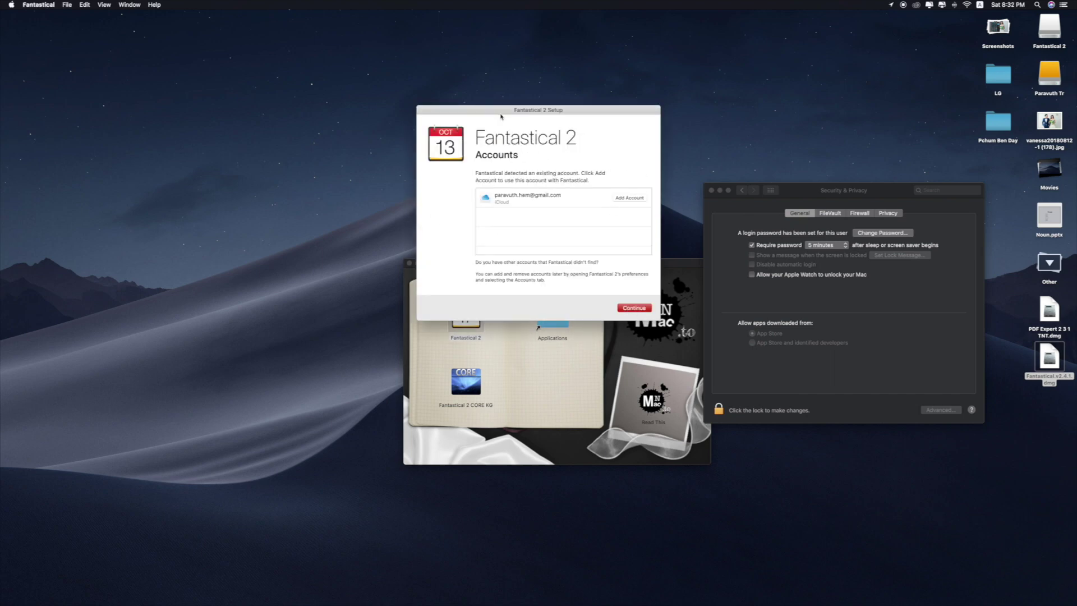
drag(501, 115, 471, 97)
click(604, 290)
click(605, 290)
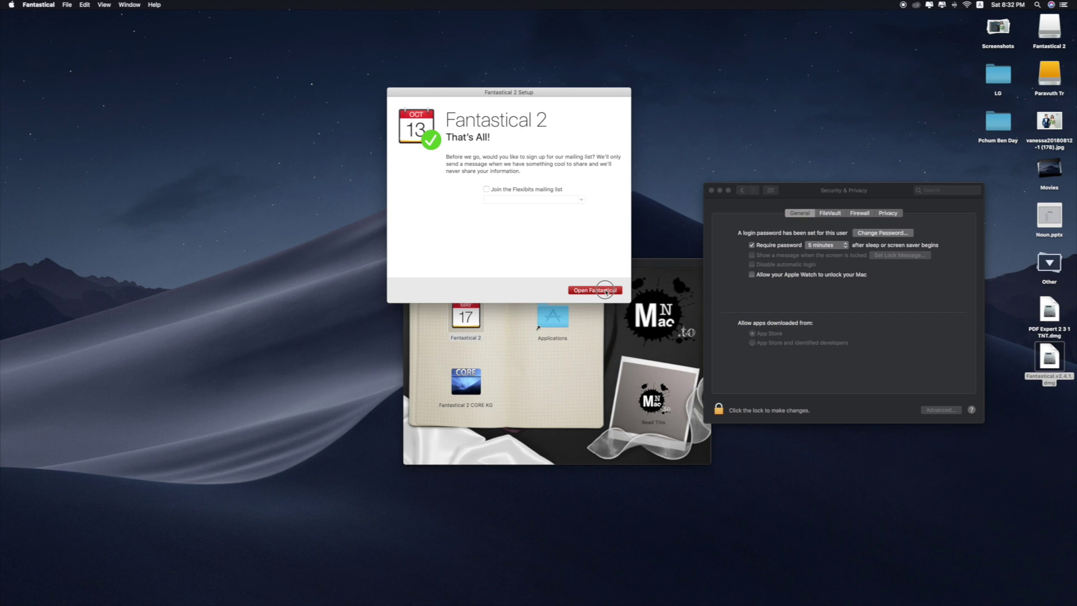
click(605, 290)
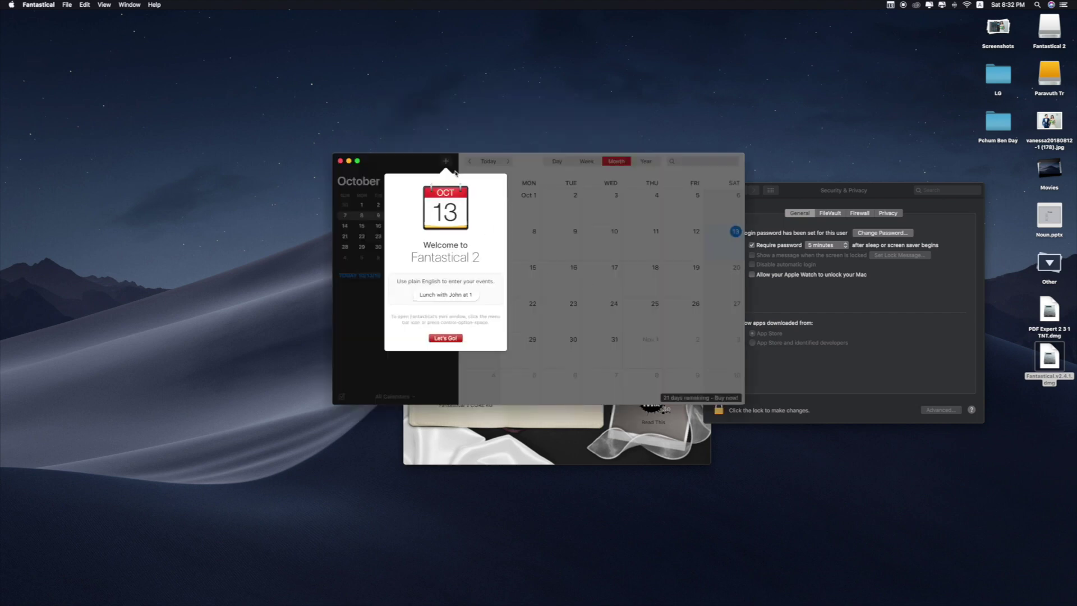
click(446, 338)
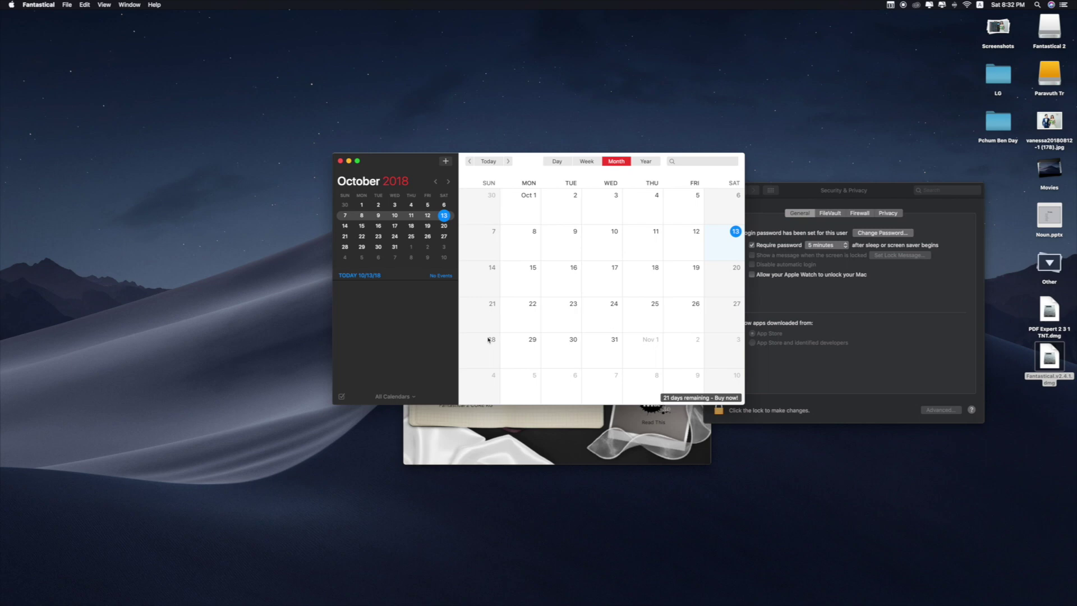
Step: Quit Fantastical from its app menu and confirm
drag(489, 340, 323, 287)
click(38, 4)
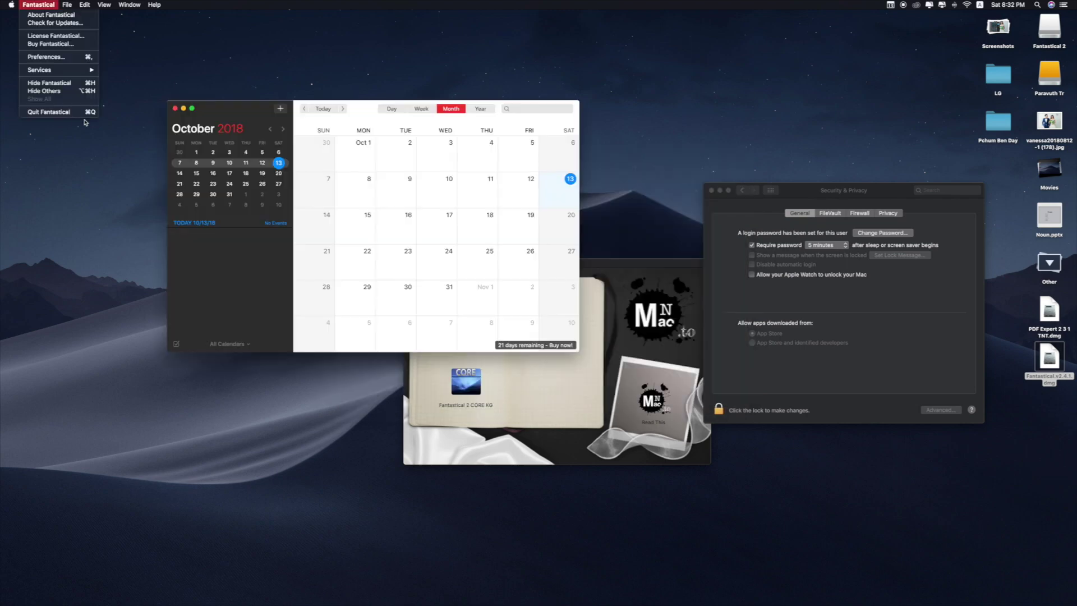
click(257, 119)
click(54, 5)
click(73, 112)
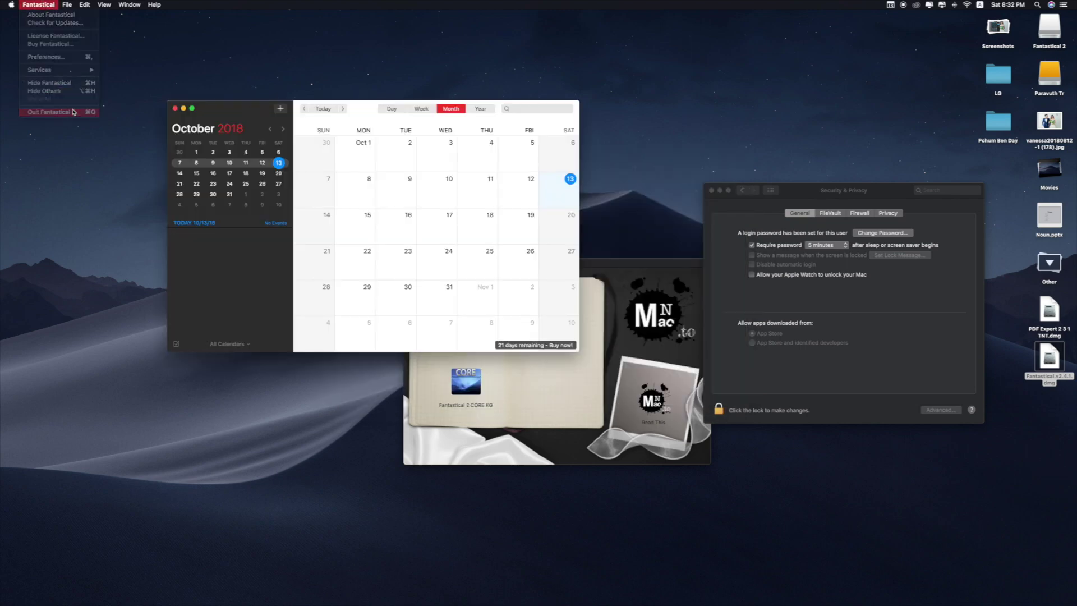
key(Return)
Step: Close the Fantastical installer, quit System Preferences, and select the sudo spctl --master-disable line in Notes
click(406, 262)
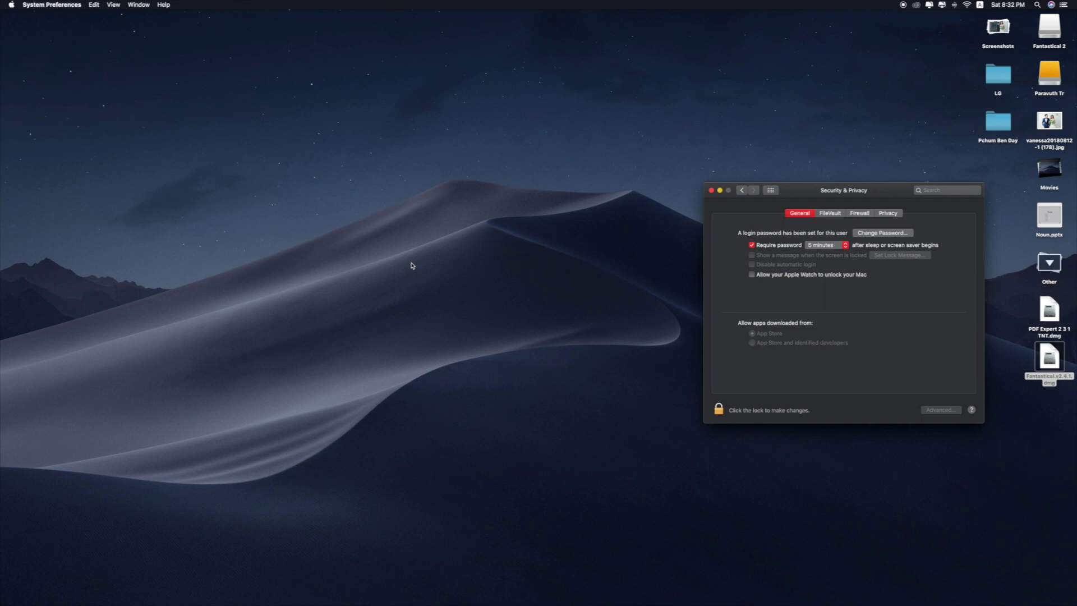
key(super+q)
mouse_move(1054, 258)
click(1052, 191)
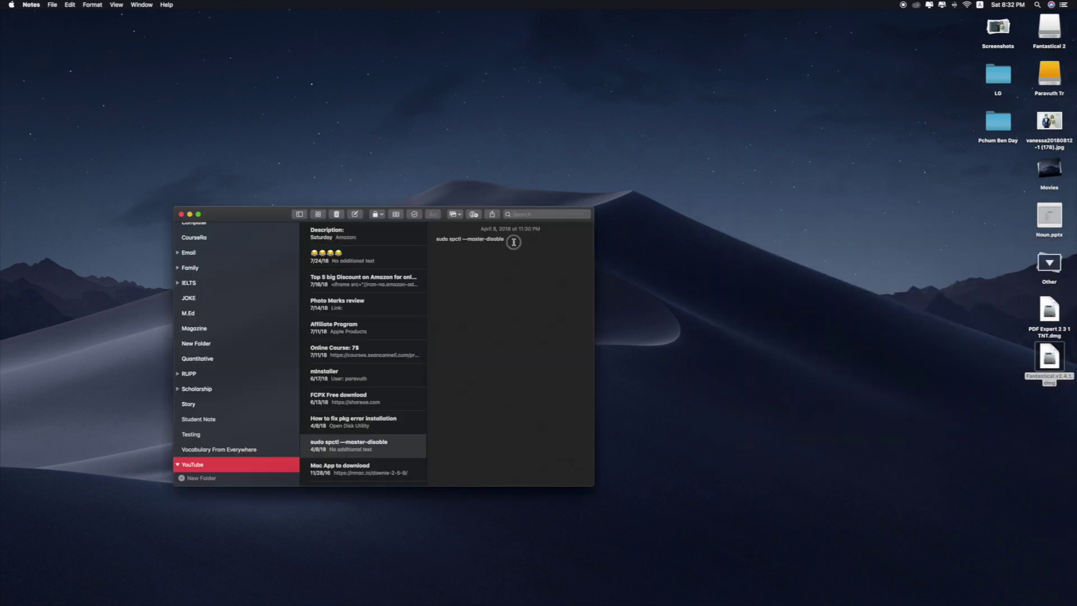
triple_click(512, 241)
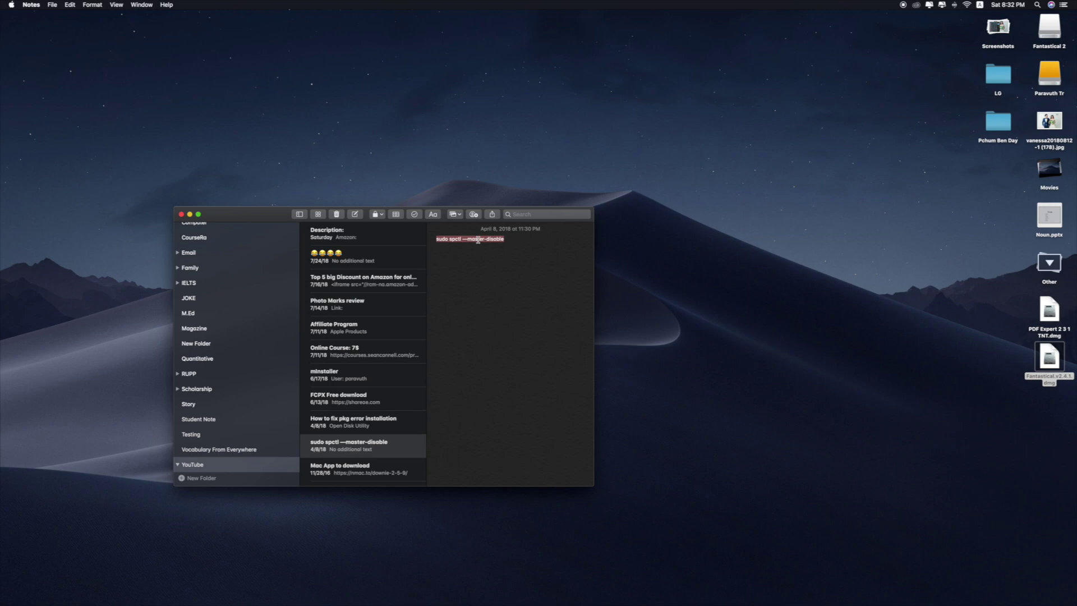
Step: Put Notes away and launch Terminal through Spotlight
key(super+q)
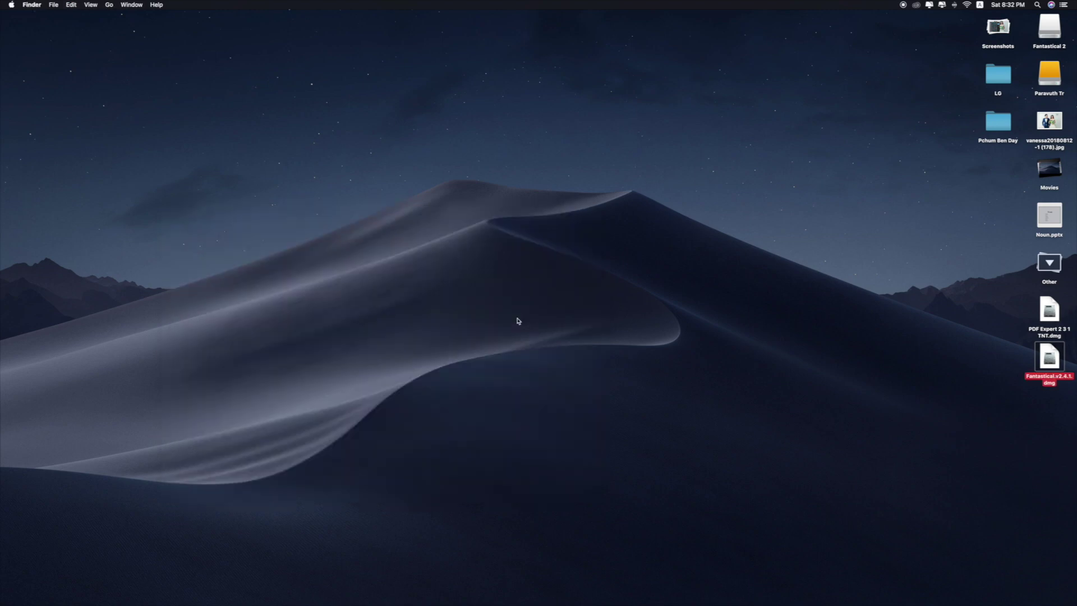
key(super+space)
text(terminal)
key(Return)
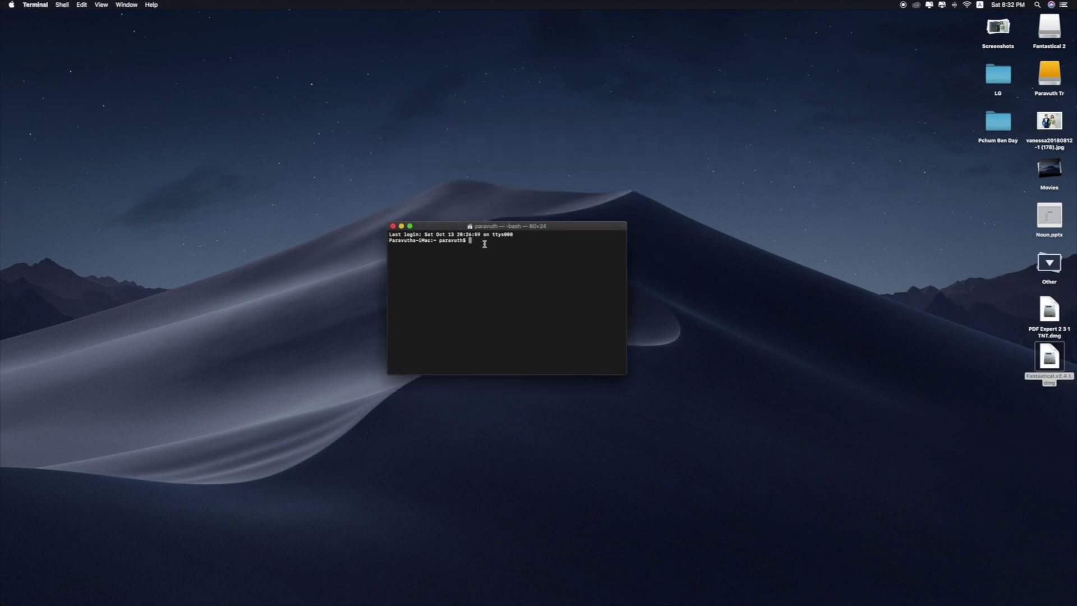
Step: Paste and run sudo spctl --master-disable, then enter the account password
text(sudo spctl --master-disable)
key(Return)
drag(420, 246, 388, 246)
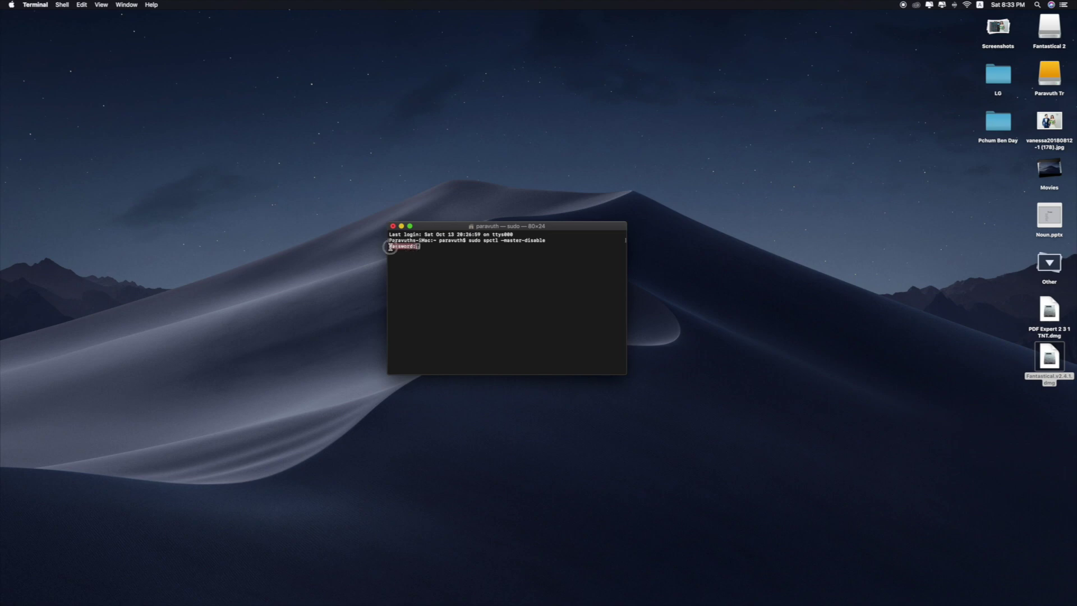
click(426, 248)
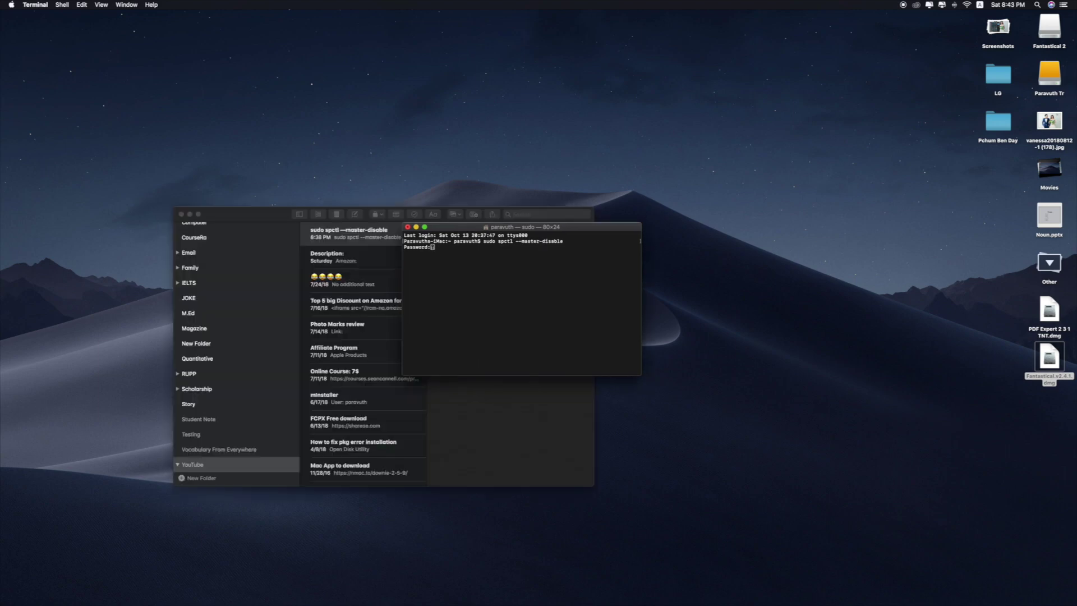
key(Return)
Step: Open System Preferences > Security & Privacy to show downloads allowed from Anywhere
mouse_move(1074, 477)
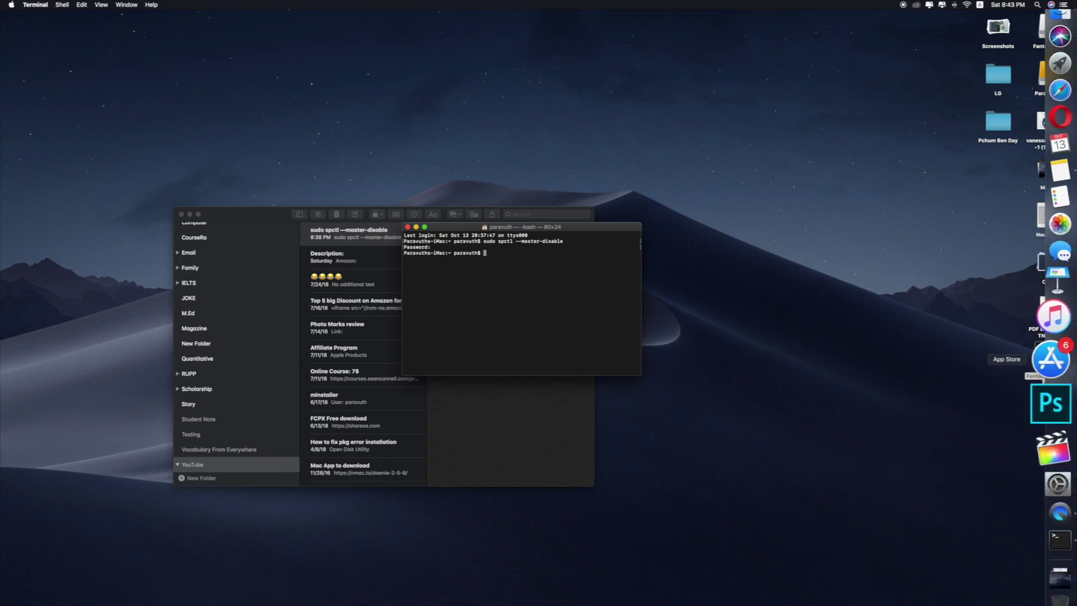
click(1050, 453)
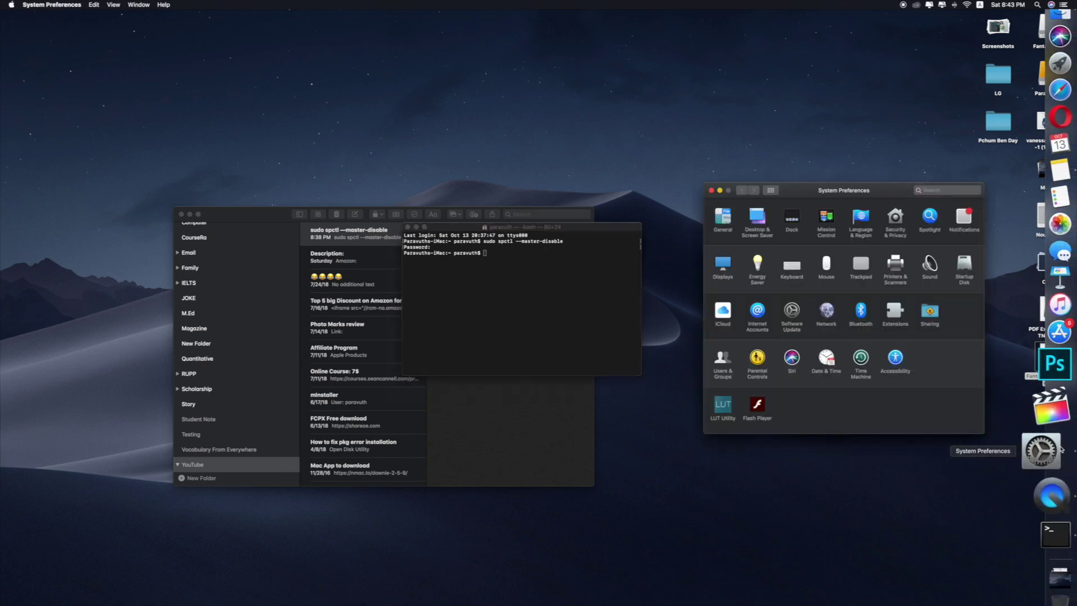
click(895, 220)
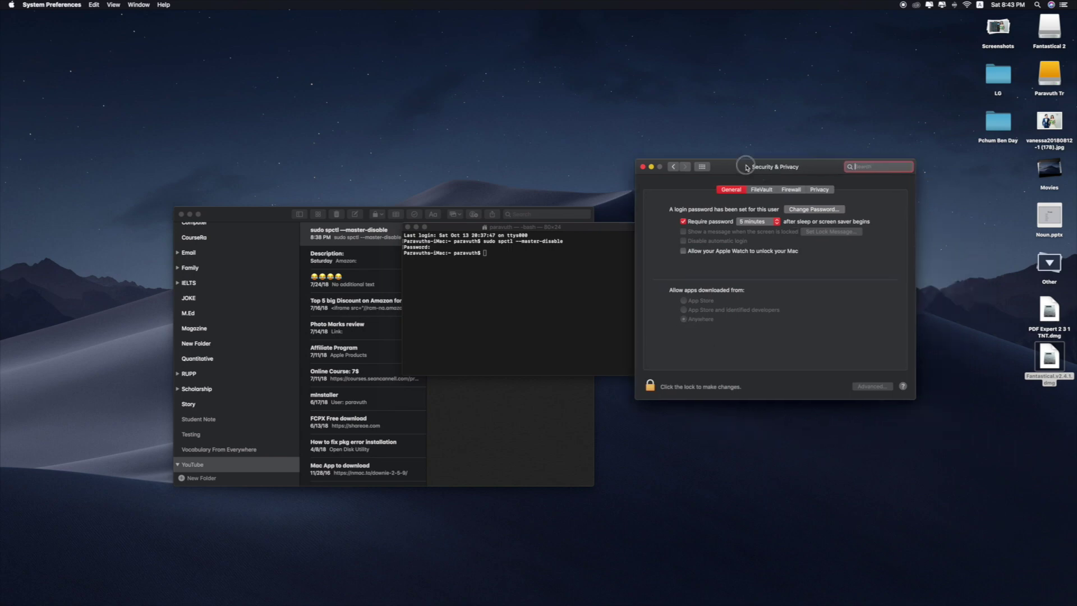
drag(747, 167, 665, 141)
click(975, 387)
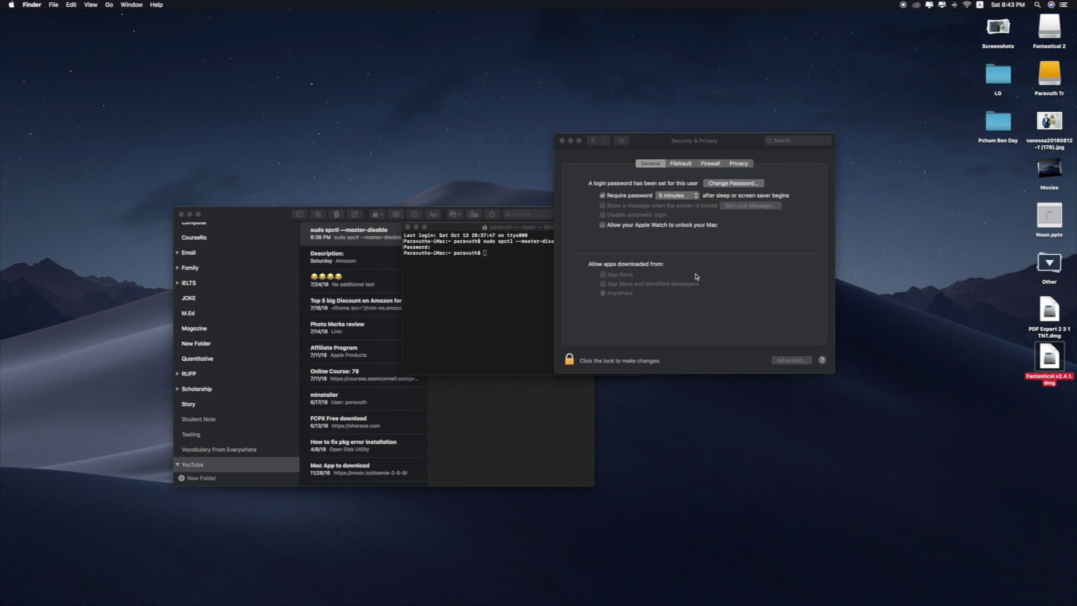
Step: Mount PDF Expert 2 3 1 TNT.dmg, open its inner installer image, and launch PDF Expert
click(1048, 319)
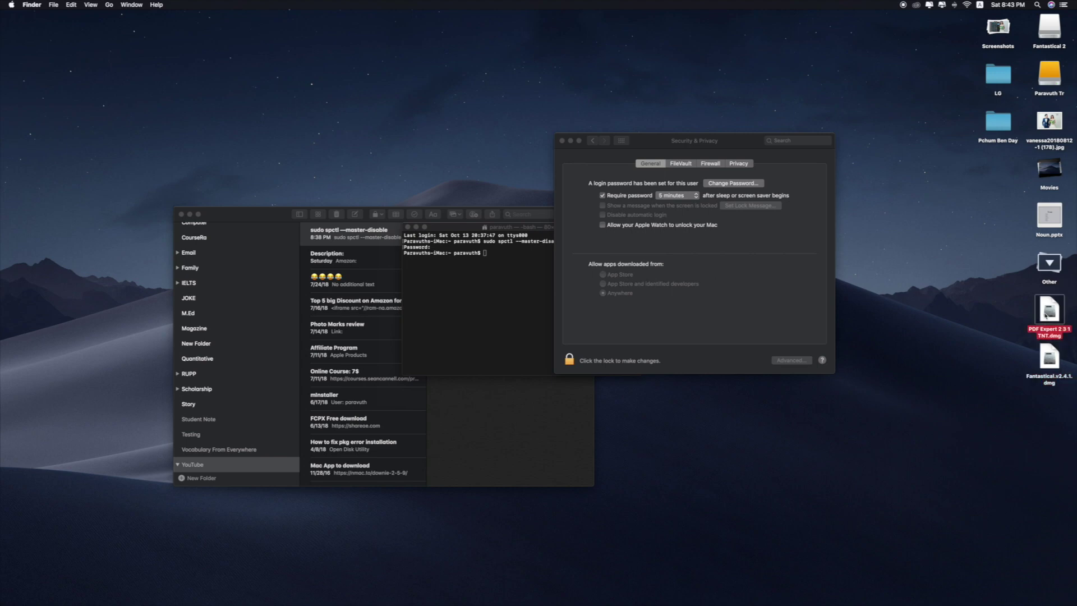
double_click(1048, 312)
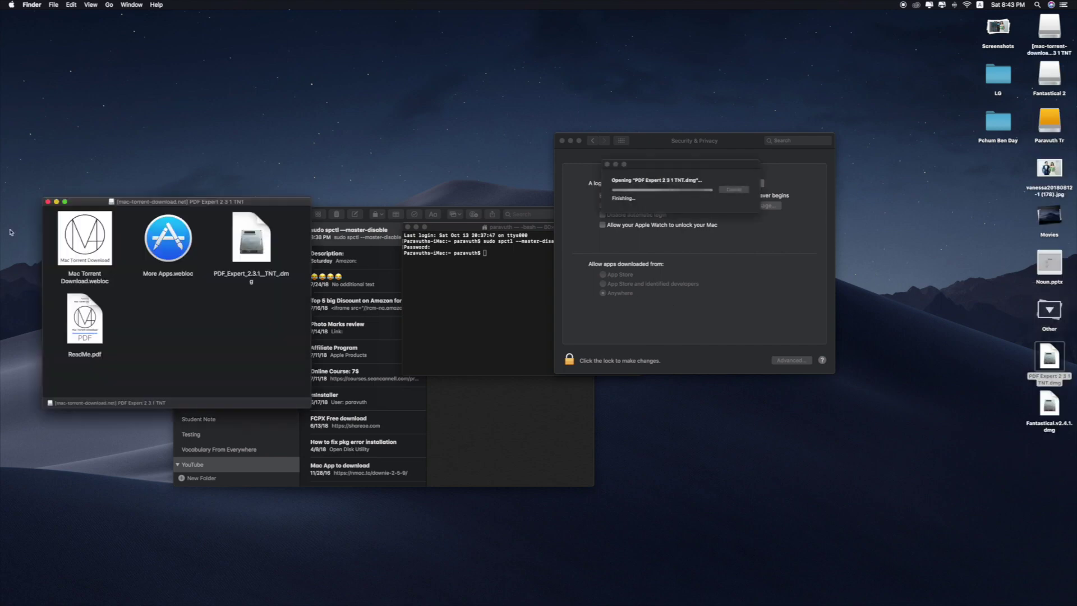
double_click(268, 238)
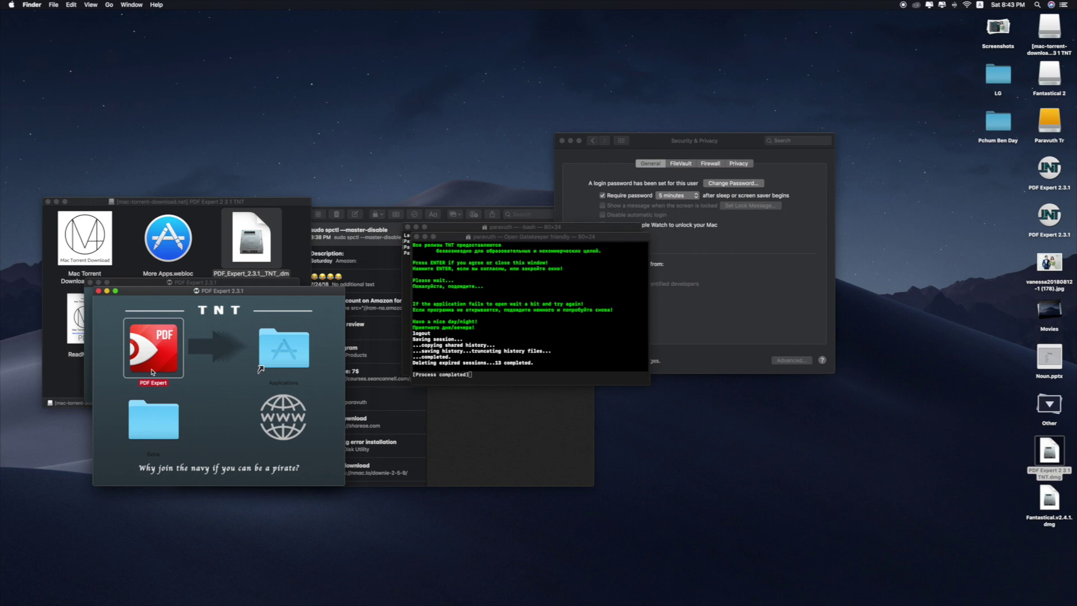
double_click(153, 371)
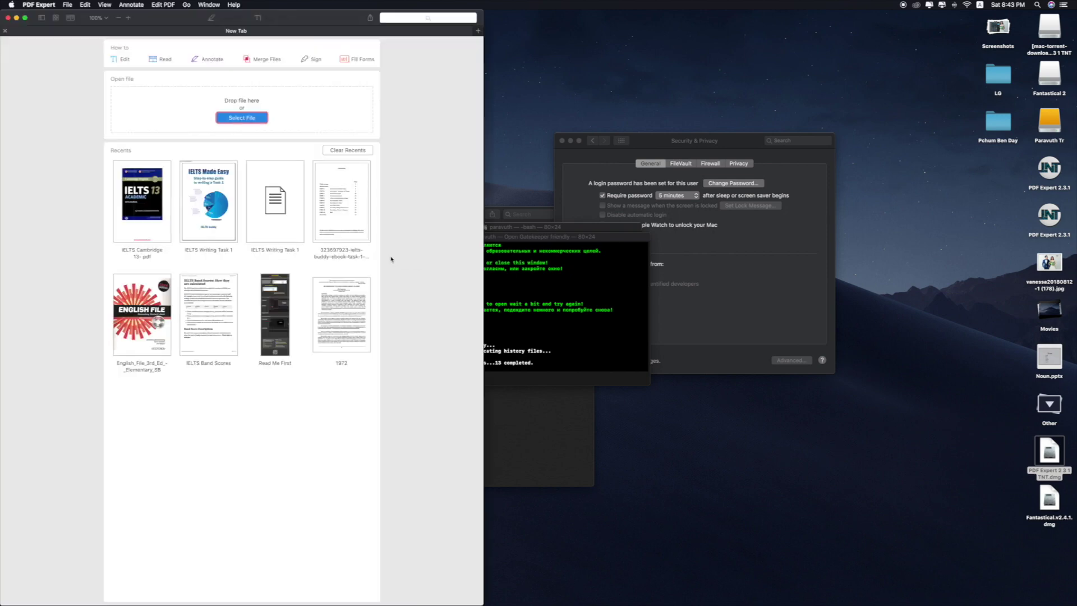